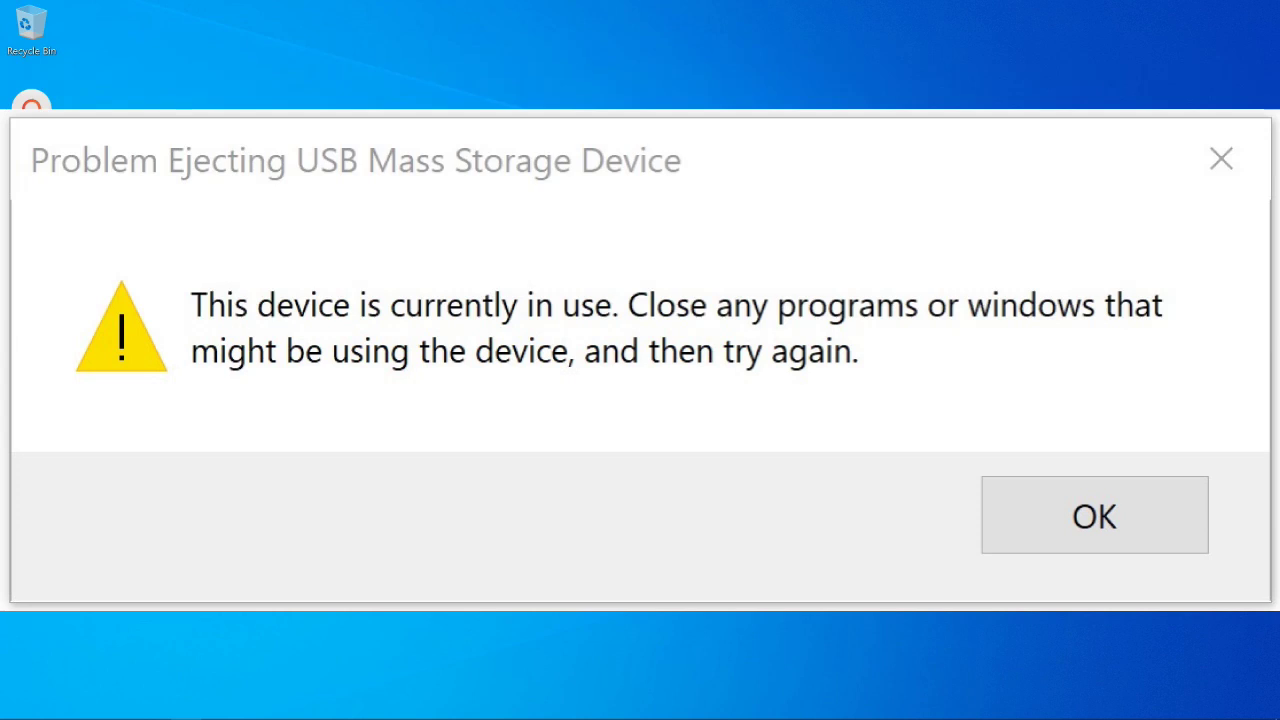
# Step: Try to eject the External USB 3.0 device, Toshiba Canvio Hard Drive (G:), and dismiss the resulting message
pyautogui.press('Return')
pyautogui.moveTo(1100, 716)
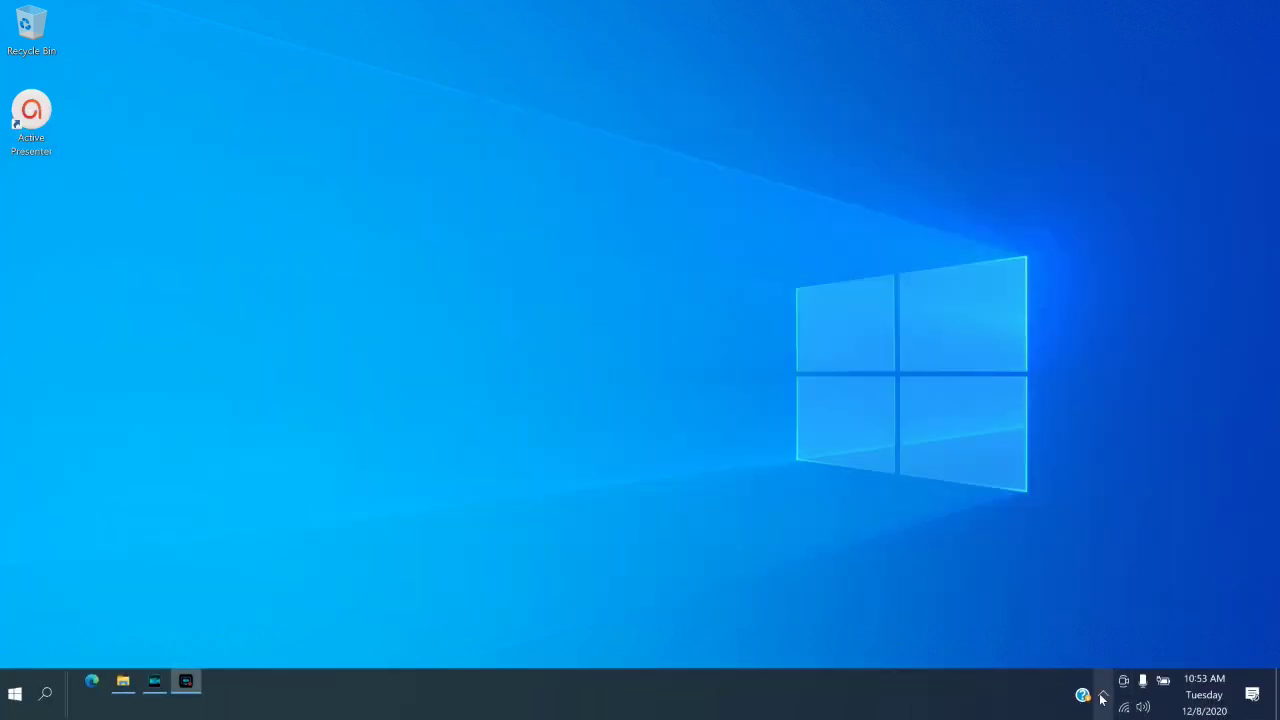
pyautogui.click(1102, 696)
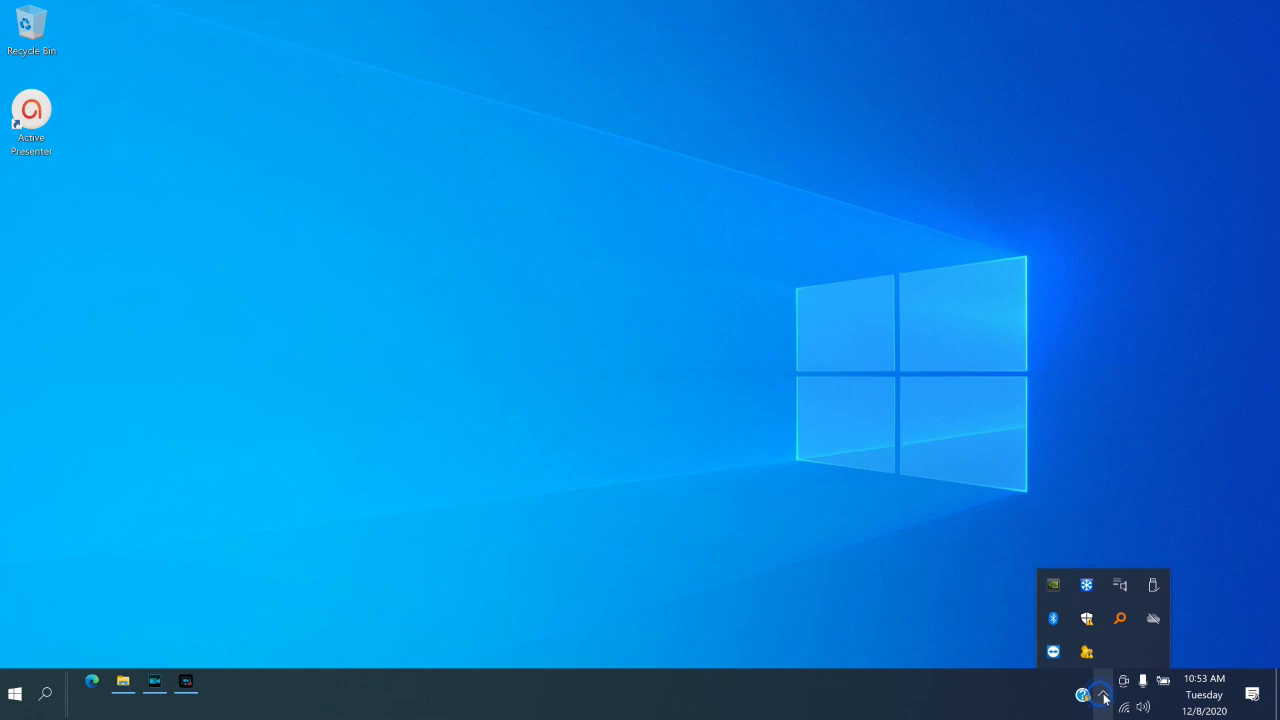
pyautogui.click(1153, 587)
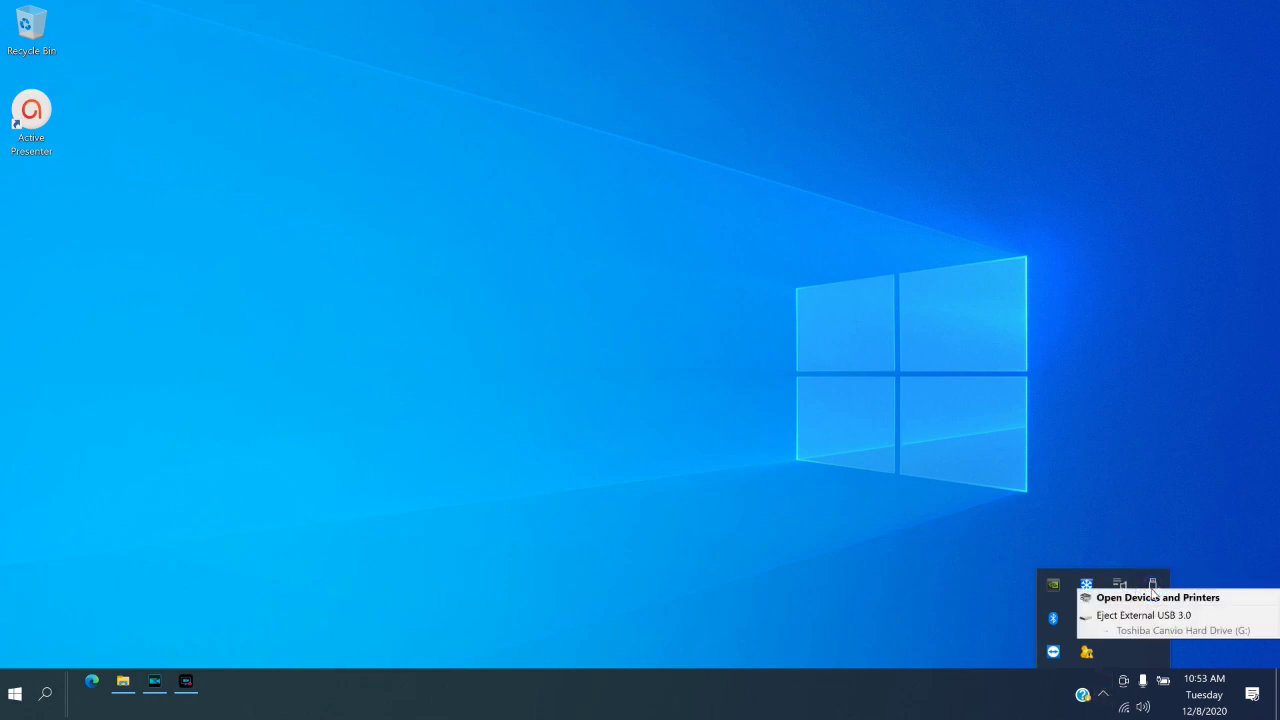
pyautogui.click(1141, 616)
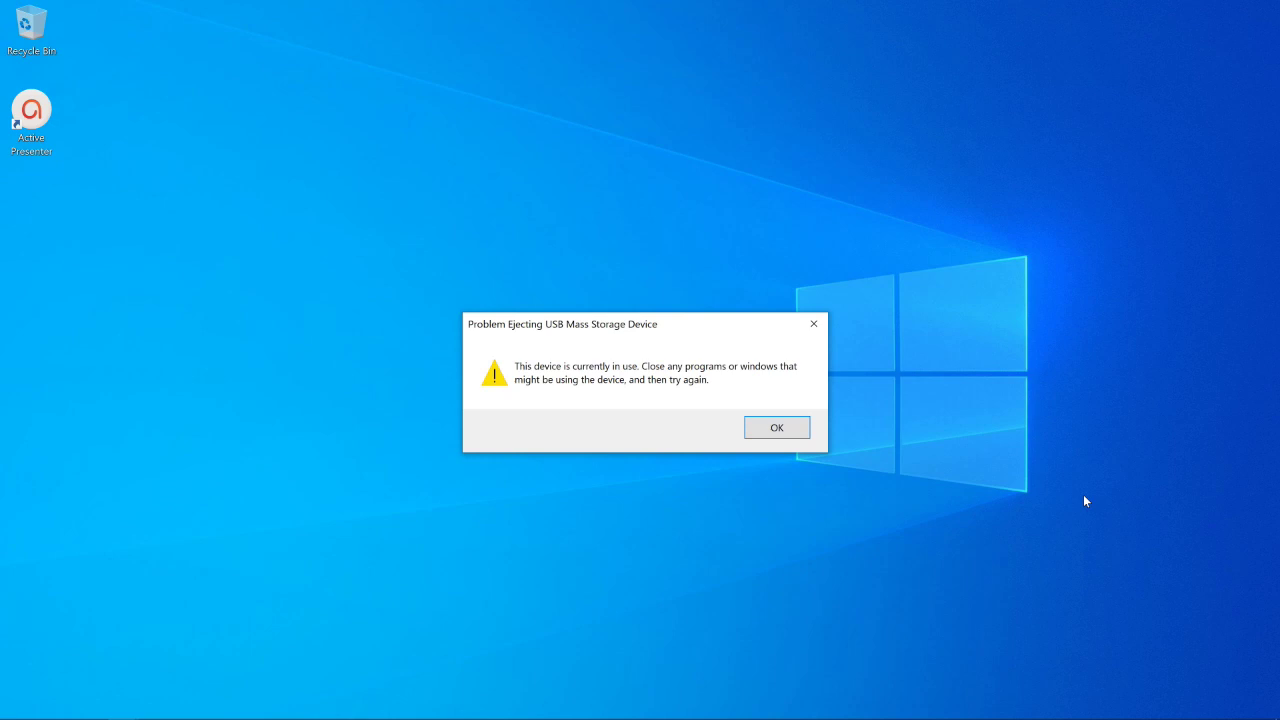
pyautogui.click(797, 432)
# Step: Open Device Manager and expand the Universal Serial Bus controllers category
pyautogui.moveTo(14, 716)
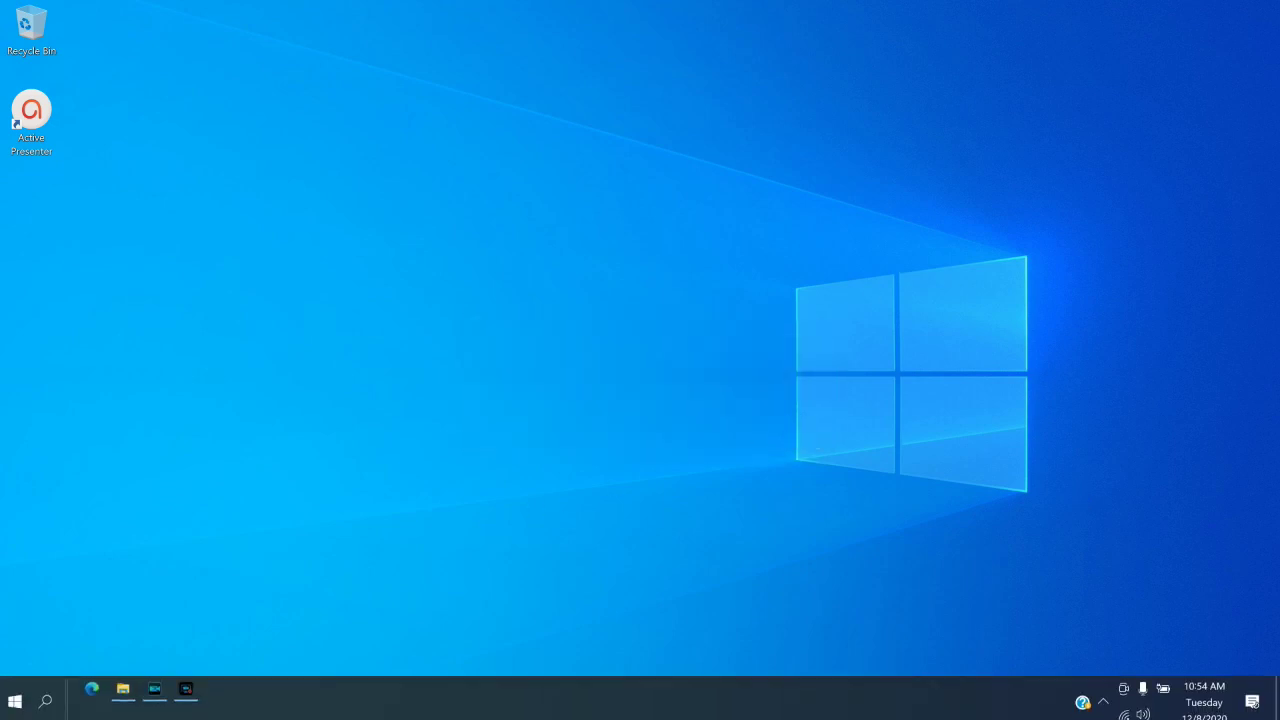
pyautogui.rightClick(16, 698)
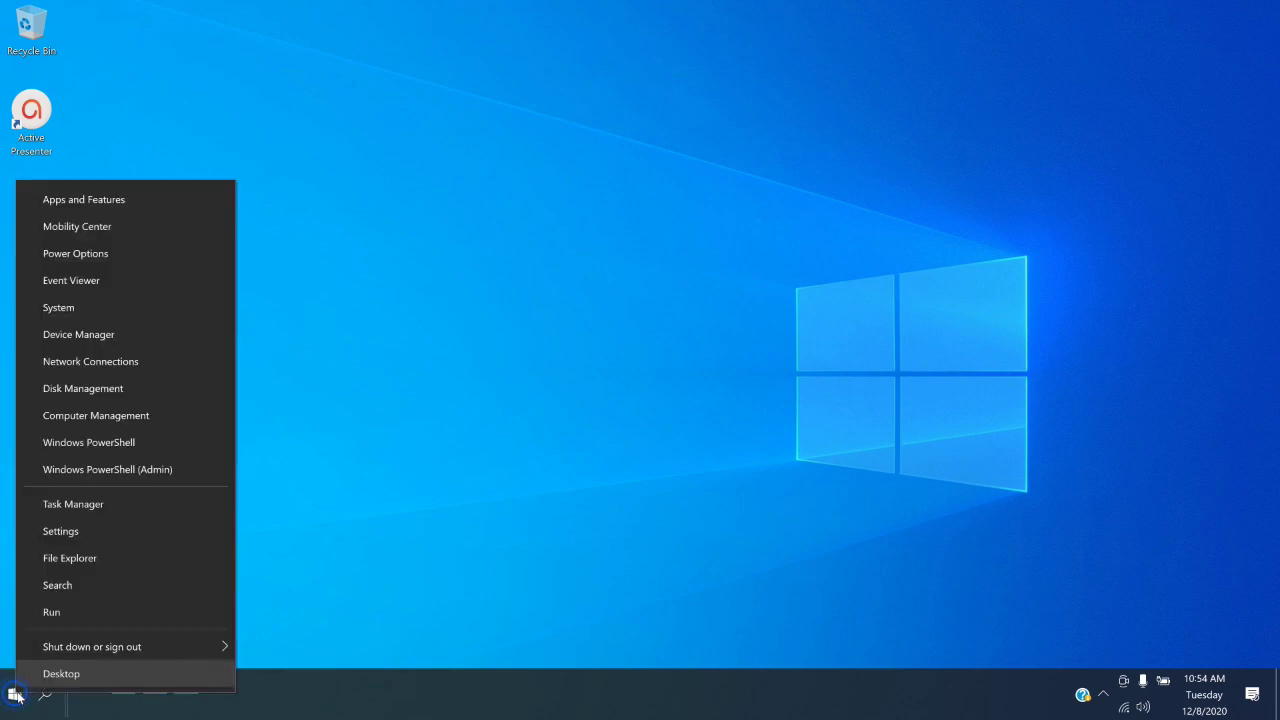
pyautogui.click(83, 341)
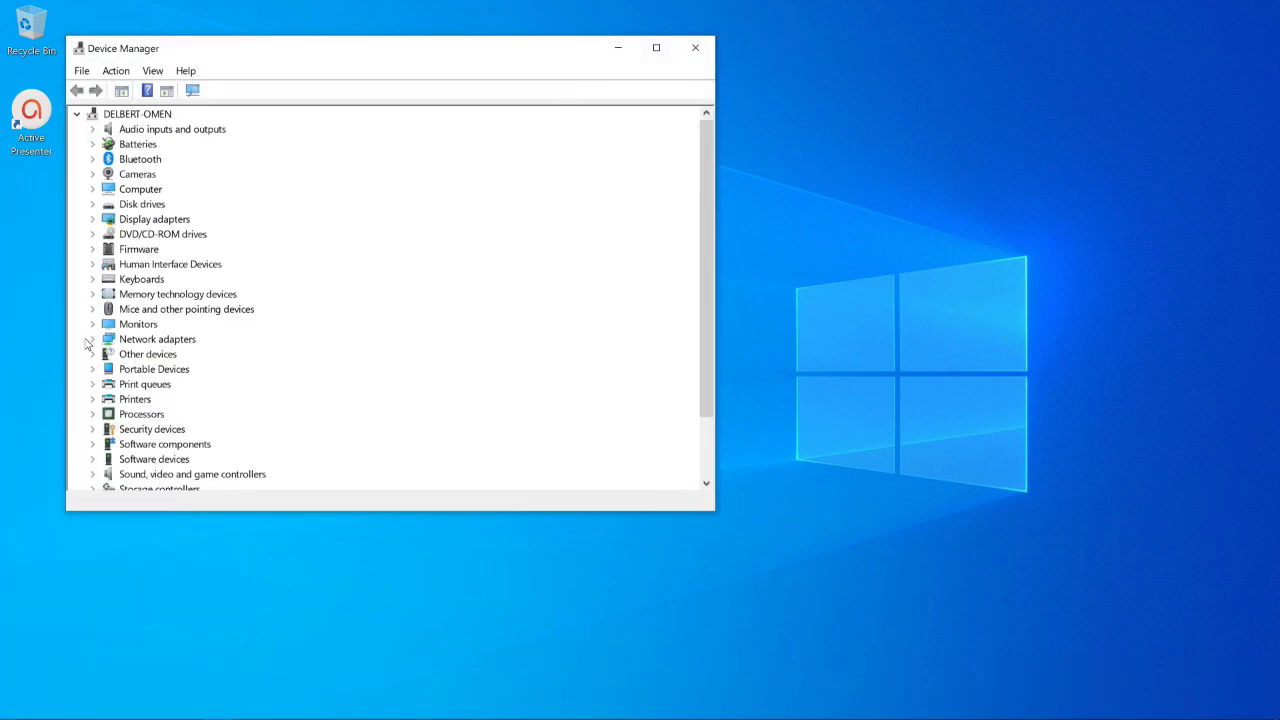
pyautogui.scroll(-2, 88, 342)
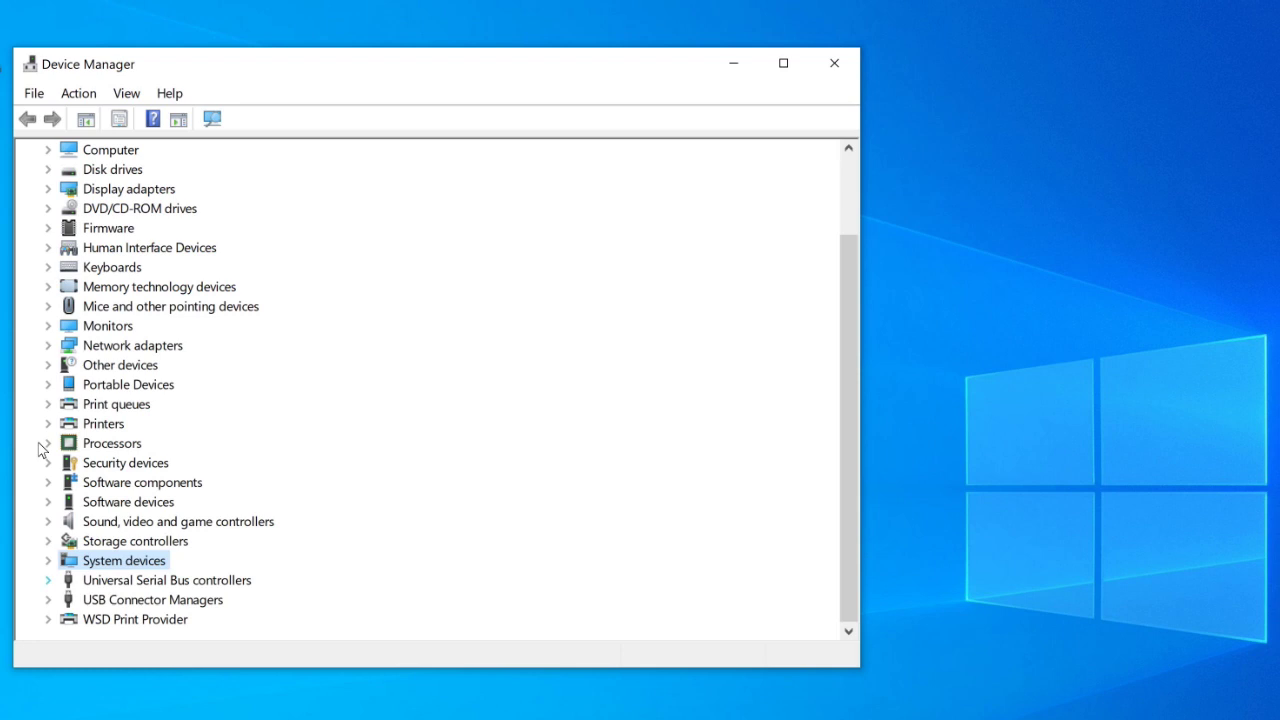
pyautogui.scroll(-1, 40, 450)
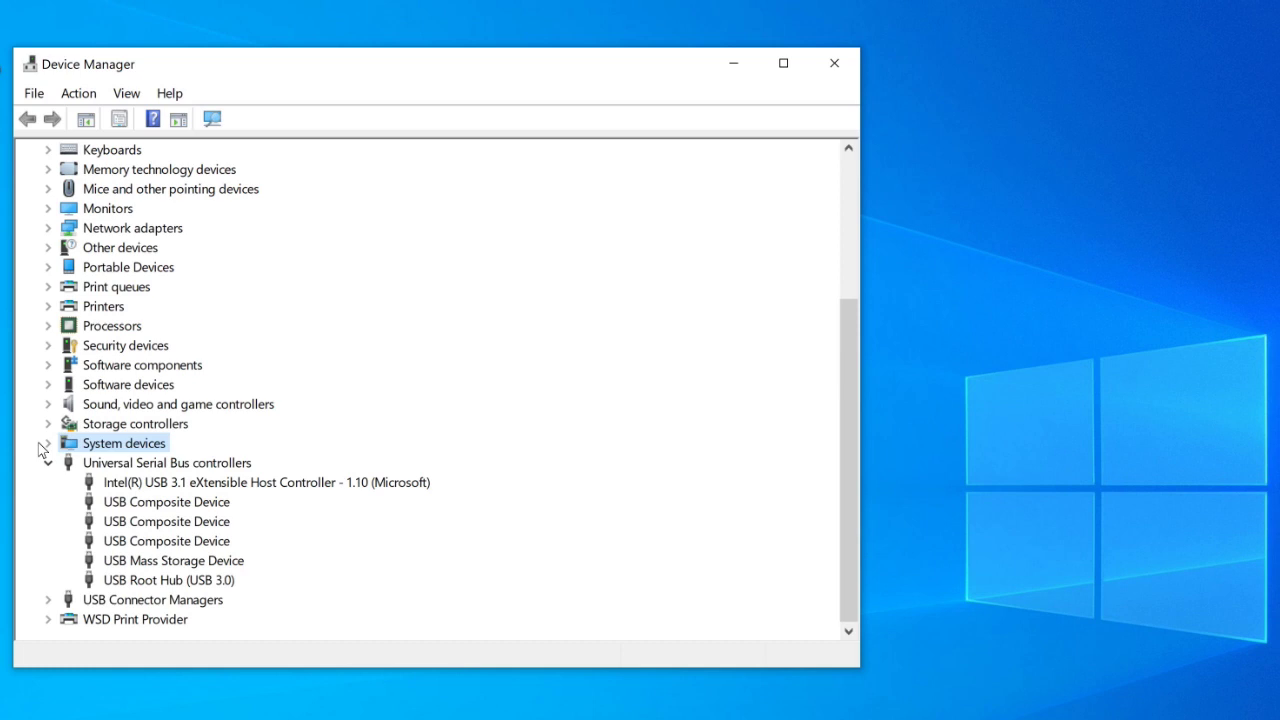
# Step: Uninstall the USB Mass Storage Device under Universal Serial Bus controllers and decline restarting the computer
pyautogui.press('Down')
pyautogui.press('Down')
pyautogui.press('Down')
pyautogui.press('Down')
pyautogui.press('Down')
pyautogui.press('Down')
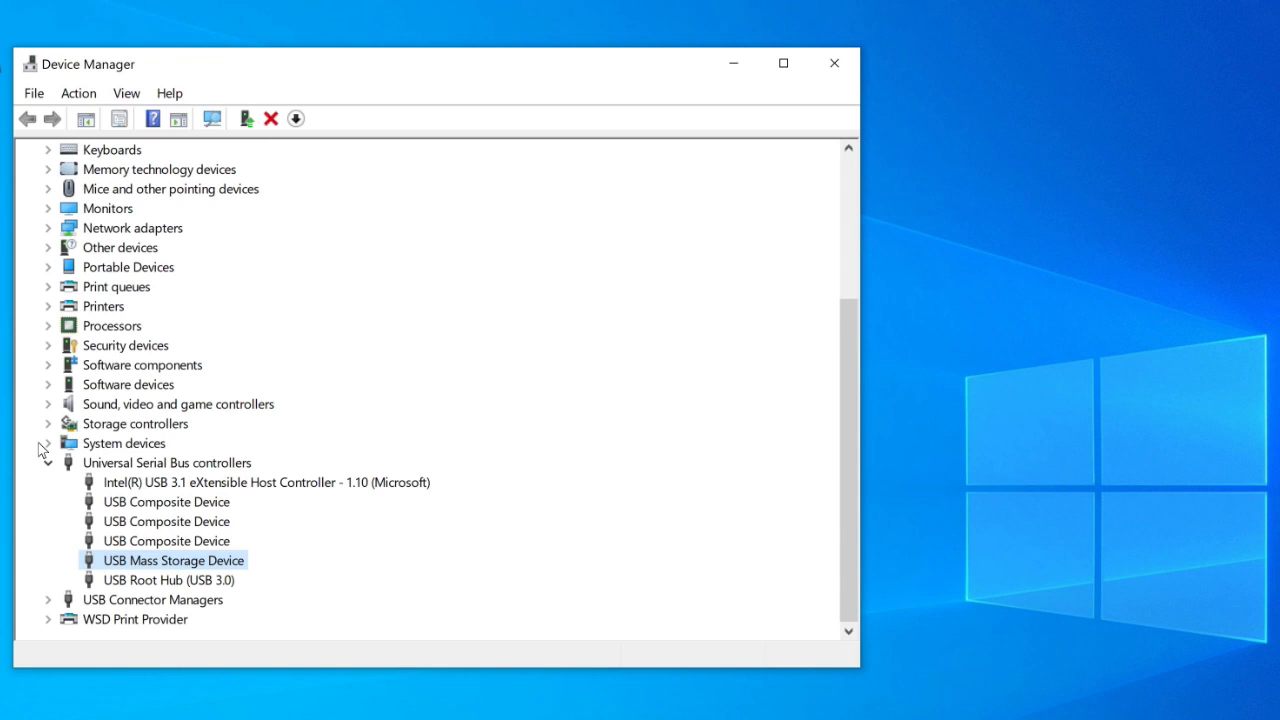
pyautogui.hotkey('shift', 'F10')
pyautogui.press('Down')
pyautogui.press('Down')
pyautogui.press('Down')
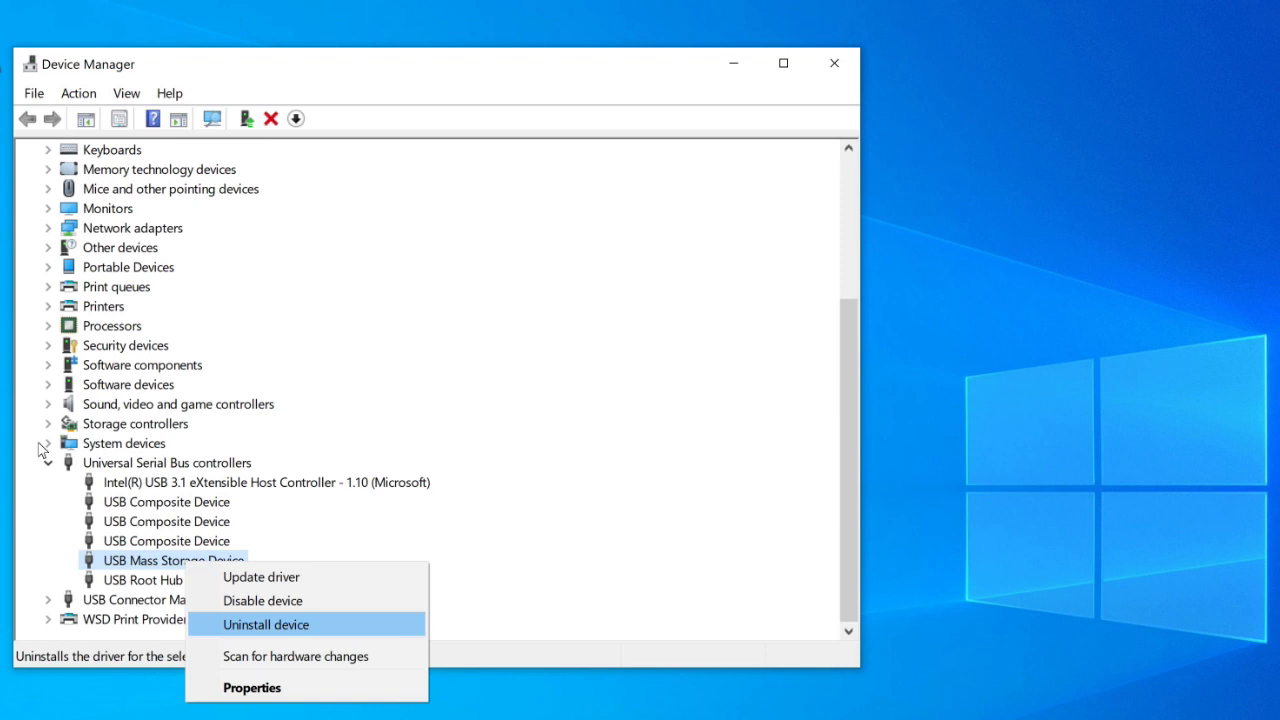
pyautogui.press('Return')
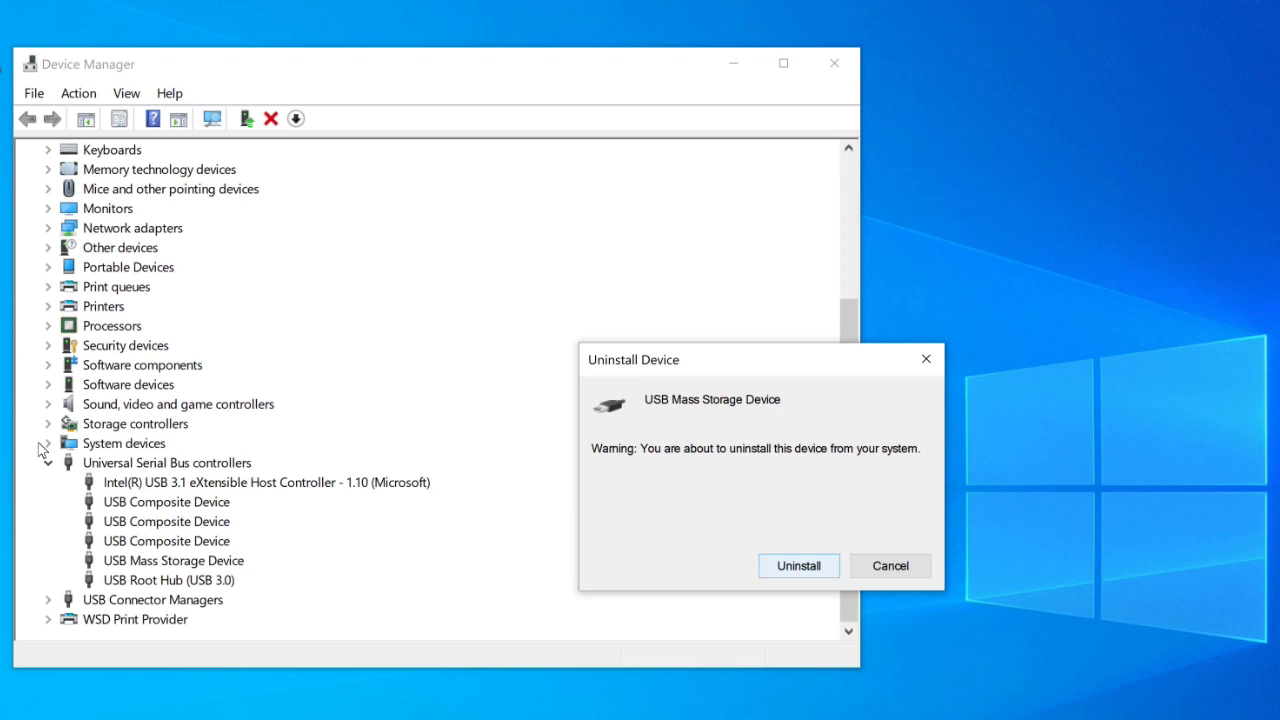
pyautogui.press('Return')
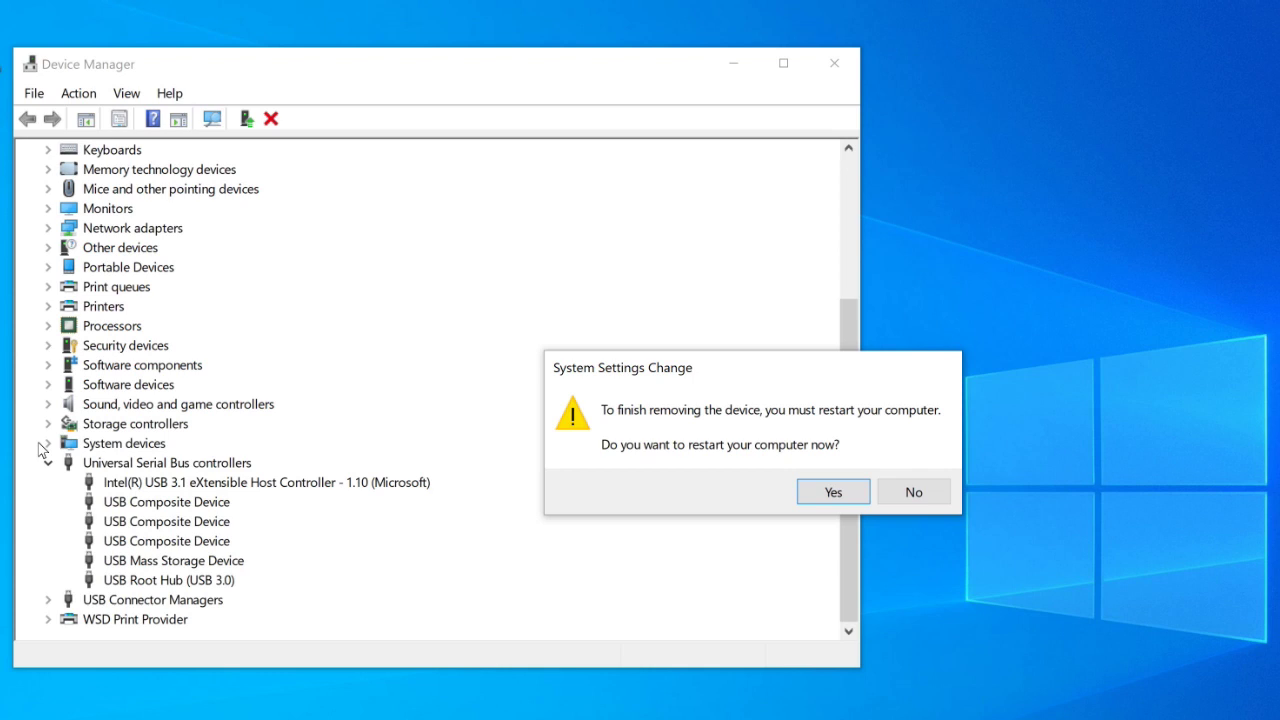
pyautogui.press('Tab')
pyautogui.press('Return')
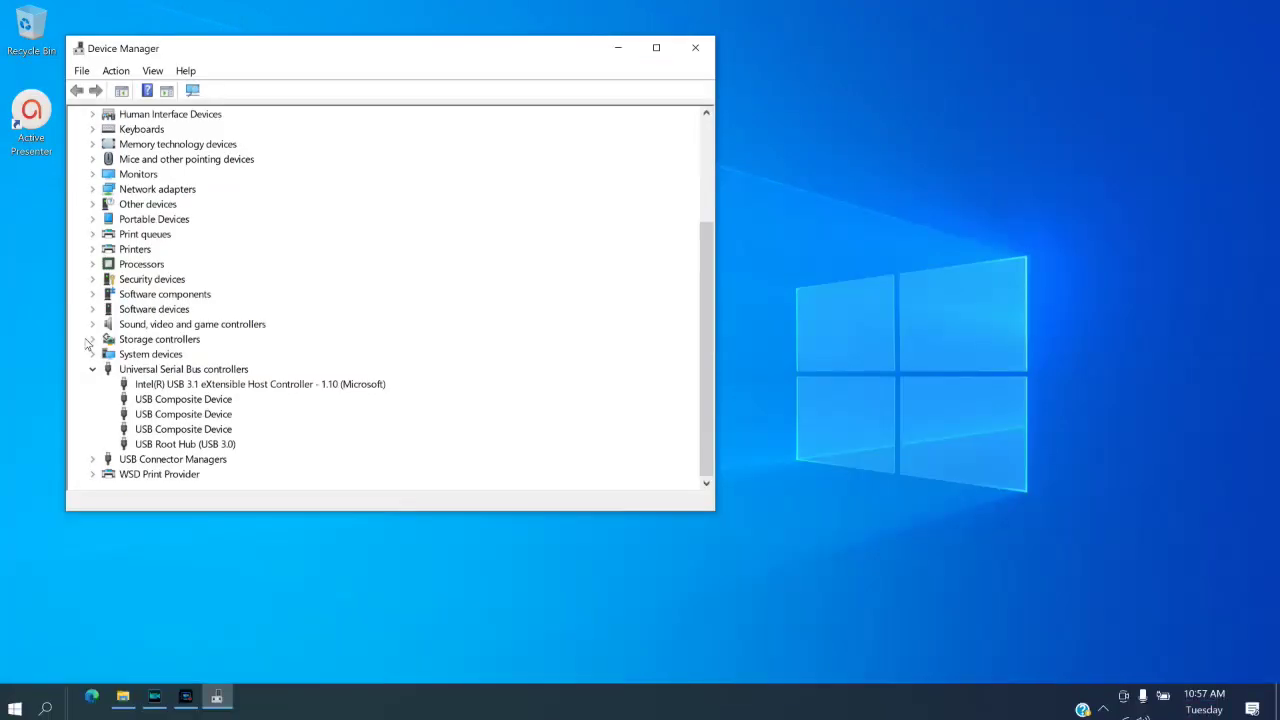
# Step: Check the safe-removal device list for the external USB drive and close it
pyautogui.click(1103, 694)
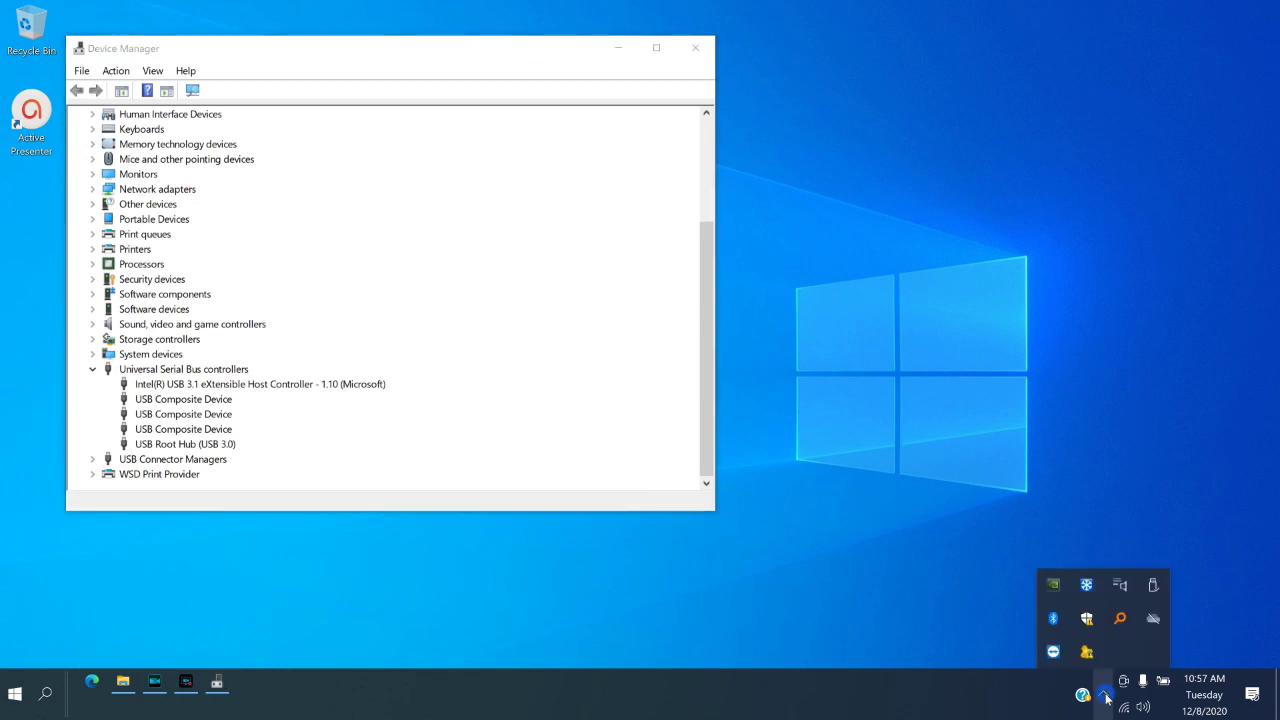
pyautogui.rightClick(1152, 587)
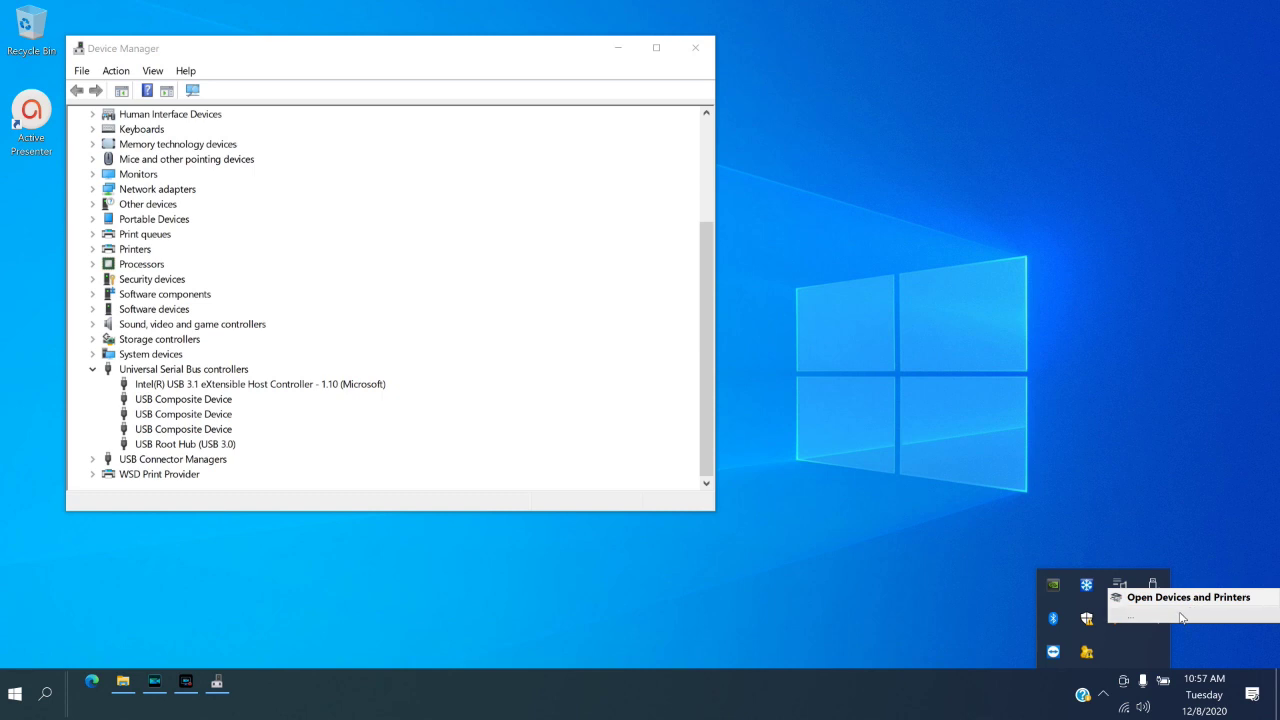
pyautogui.click(940, 590)
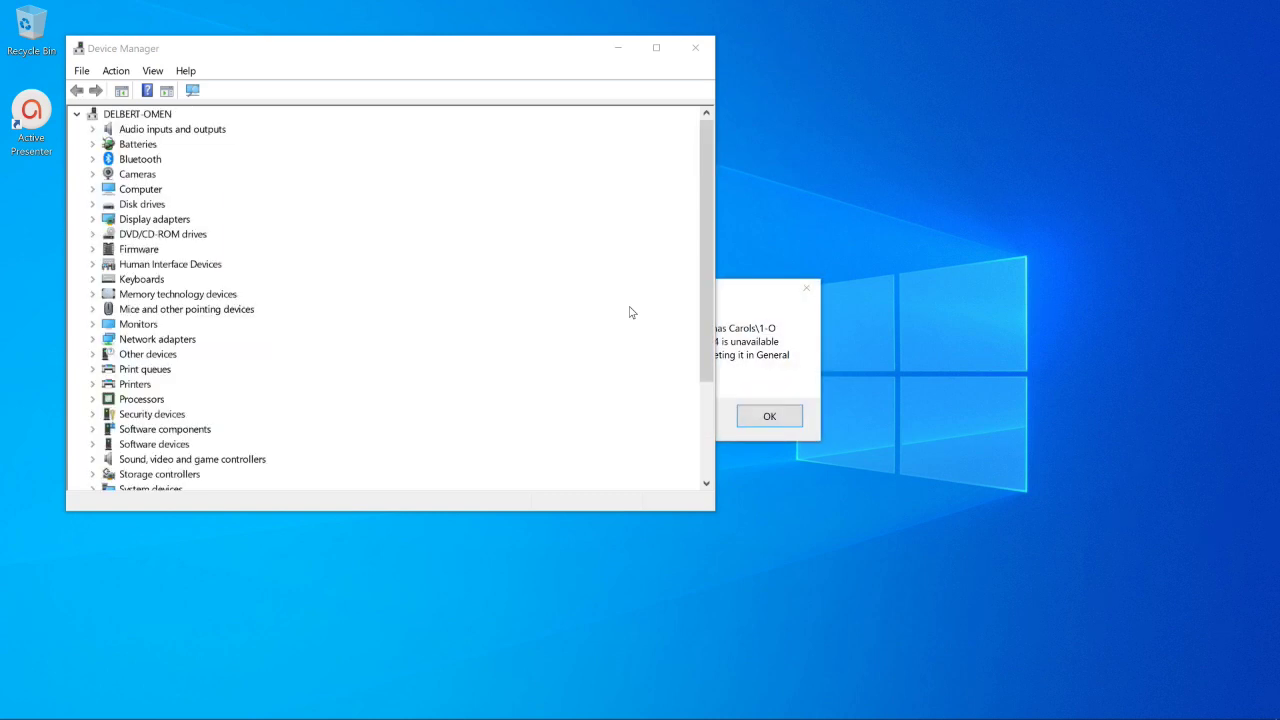
# Step: Dismiss the CyberLink PowerDirector shadow file message and check Device Manager's Universal Serial Bus controllers for the USB Mass Storage Device
pyautogui.click(760, 294)
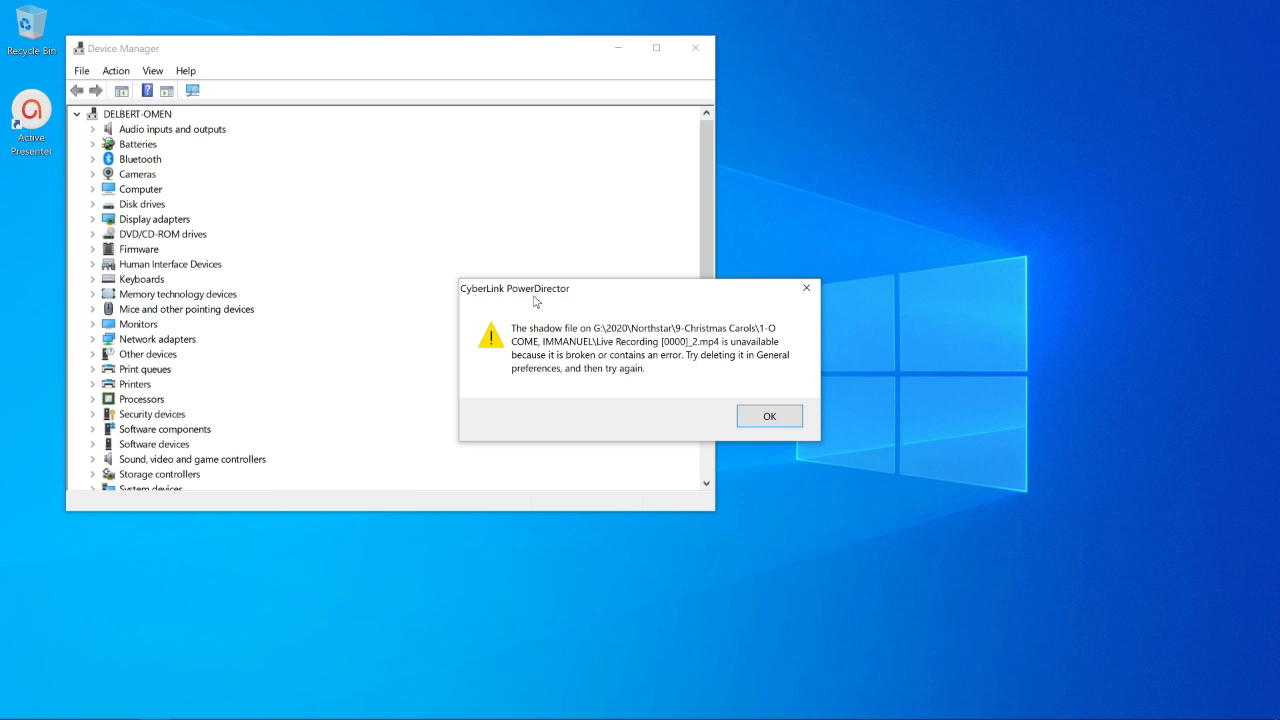
pyautogui.click(778, 416)
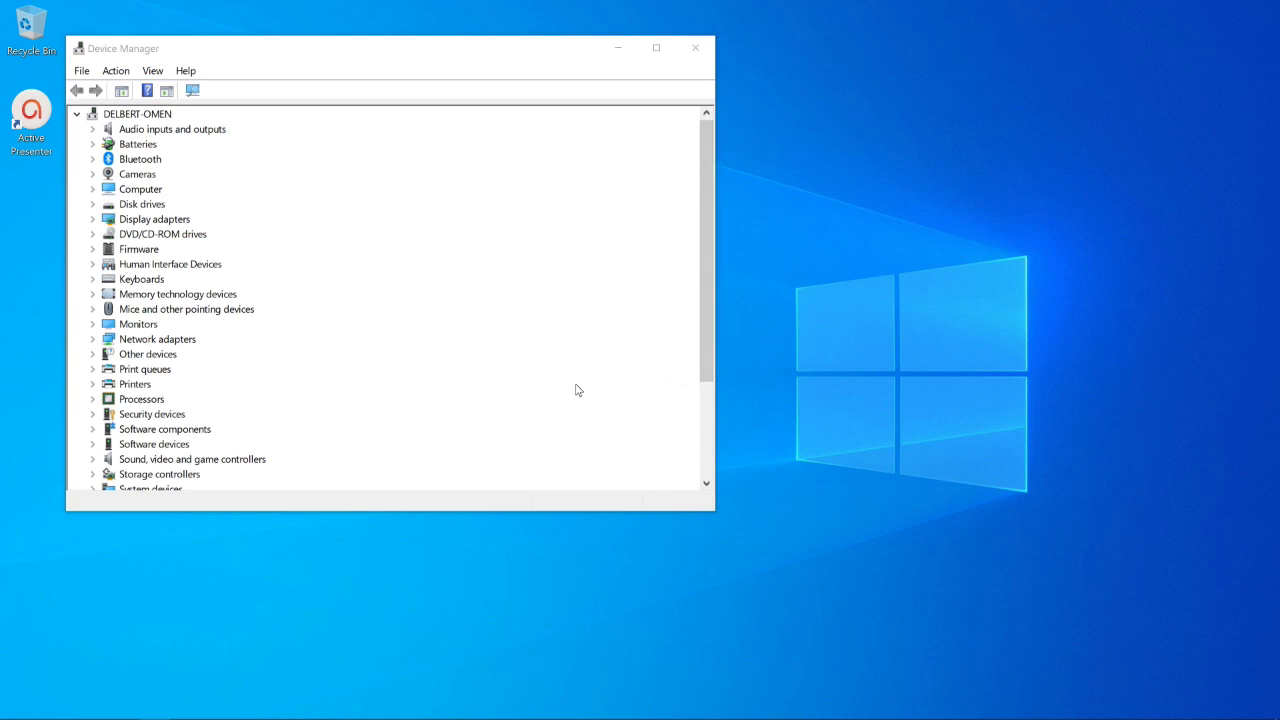
pyautogui.scroll(-3, 686, 374)
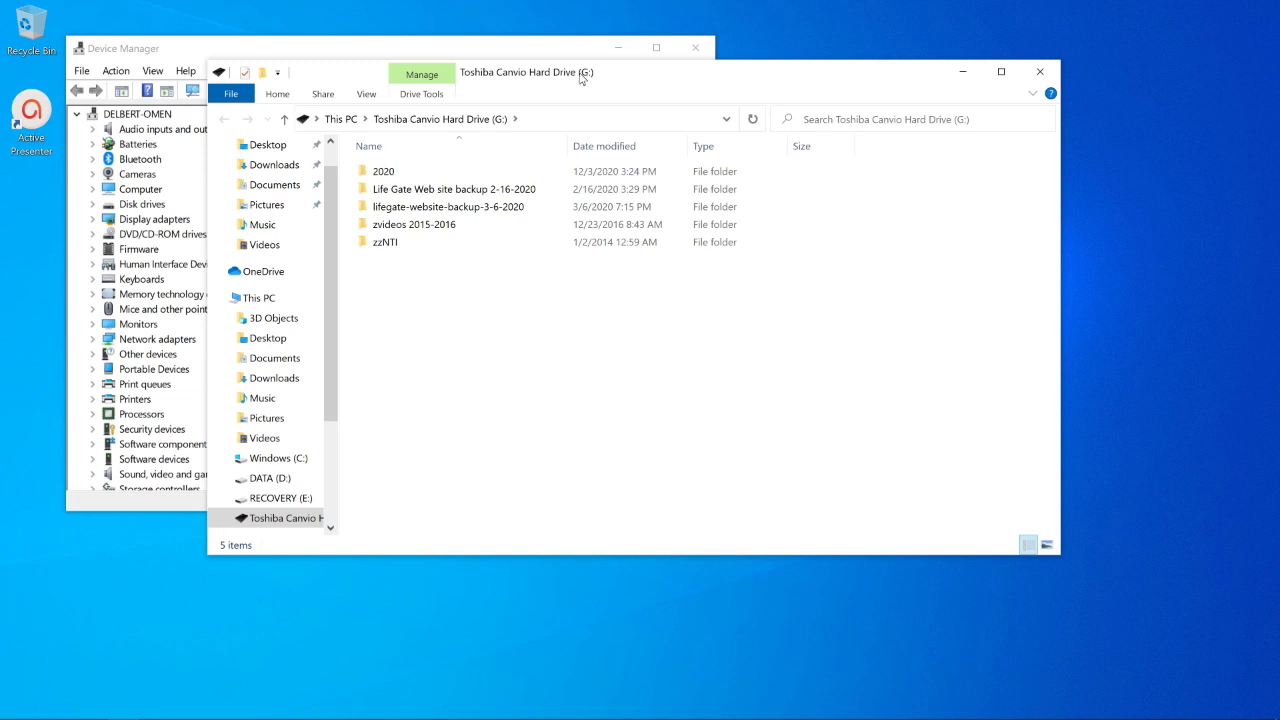
pyautogui.click(446, 50)
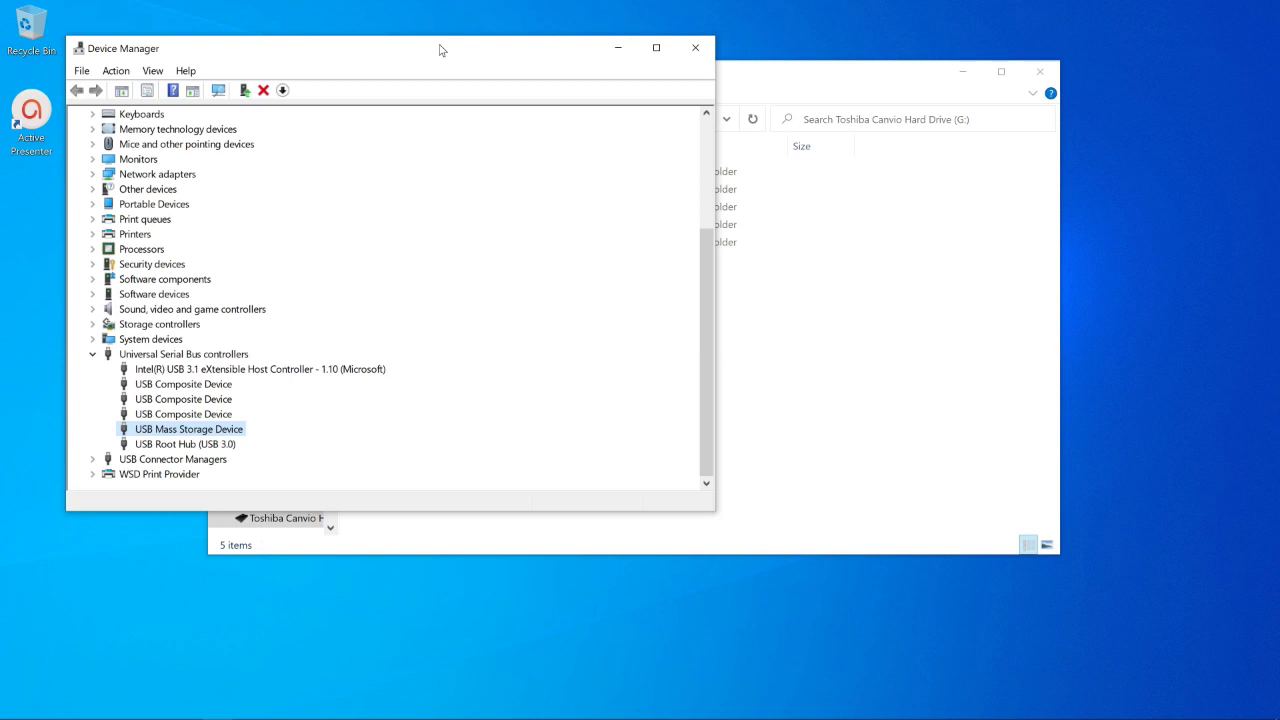
# Step: On the Toshiba Canvio drive, open the 2020, Northstar, 9-Christmas Carols and 1-O COME, IMMANUEL folders in turn to check the files
pyautogui.click(784, 75)
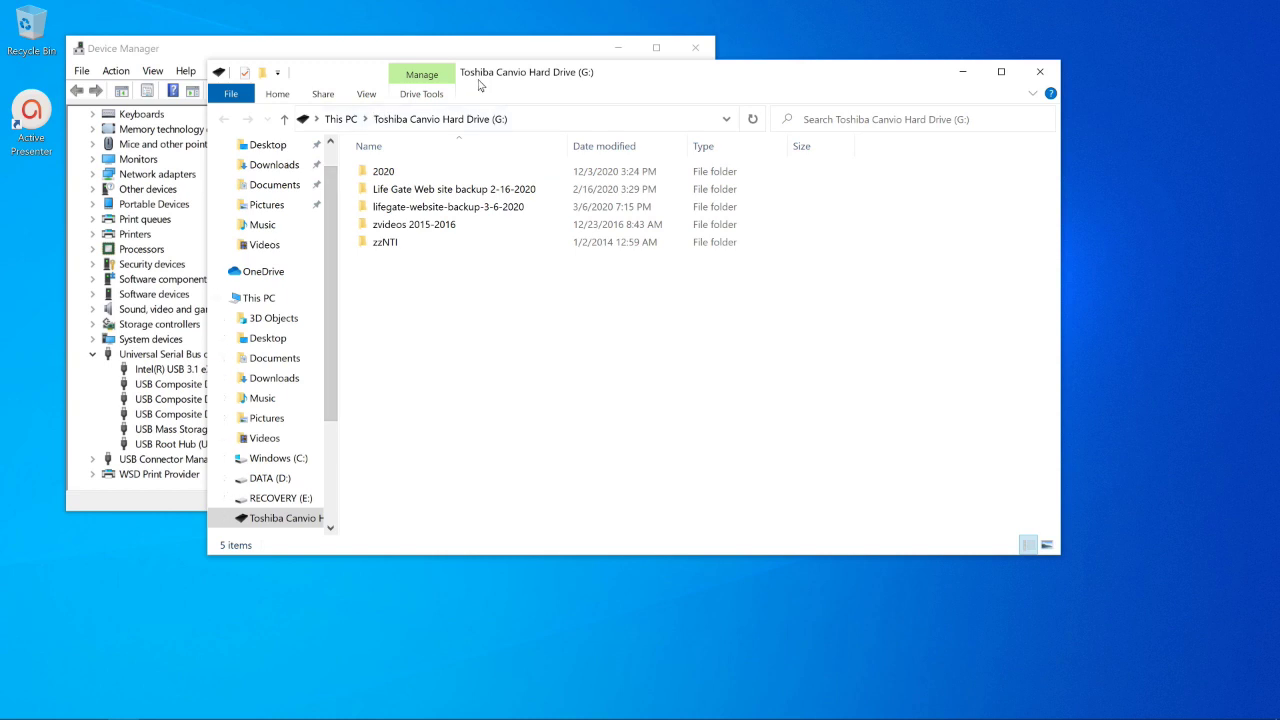
pyautogui.doubleClick(380, 171)
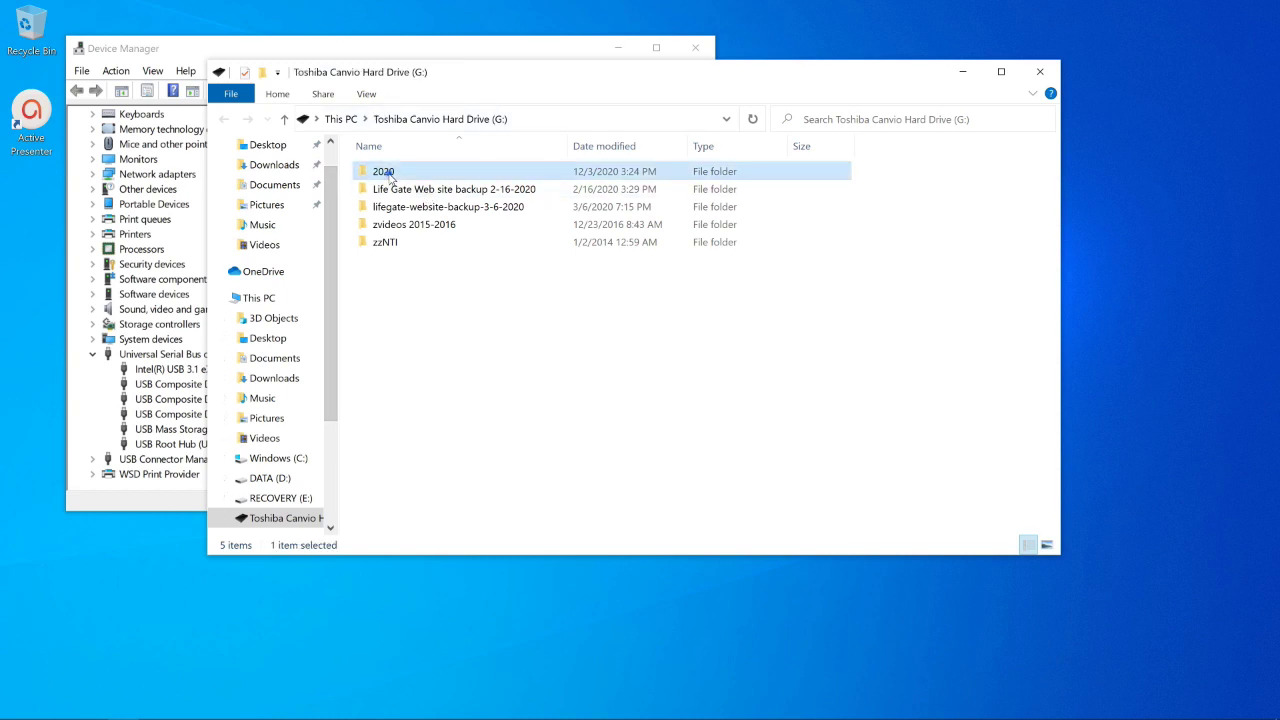
pyautogui.scroll(-1, 420, 318)
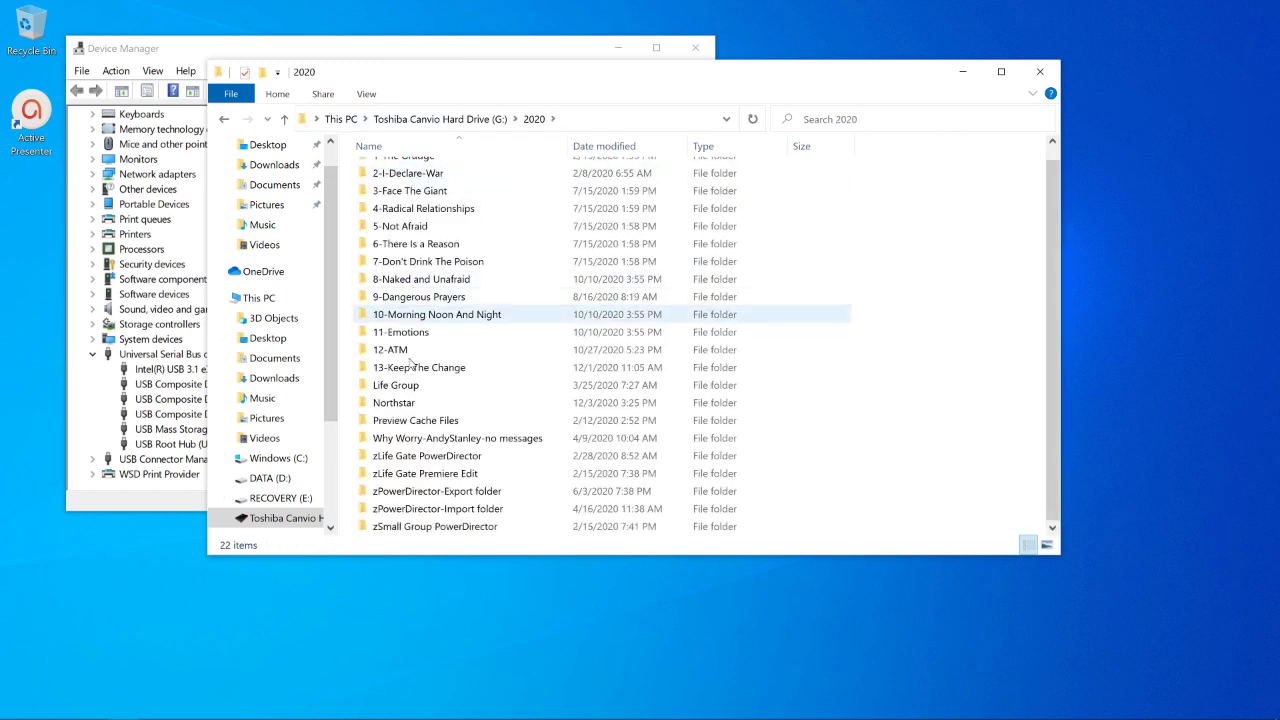
pyautogui.doubleClick(395, 402)
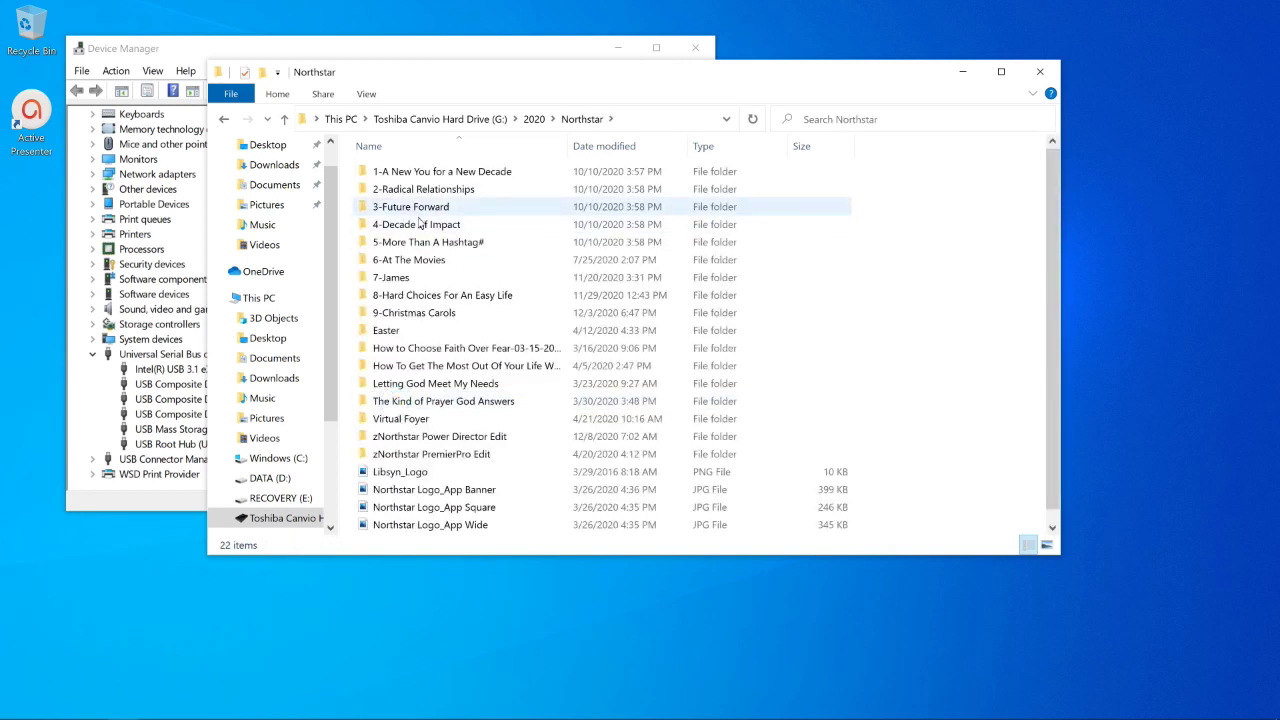
pyautogui.doubleClick(410, 315)
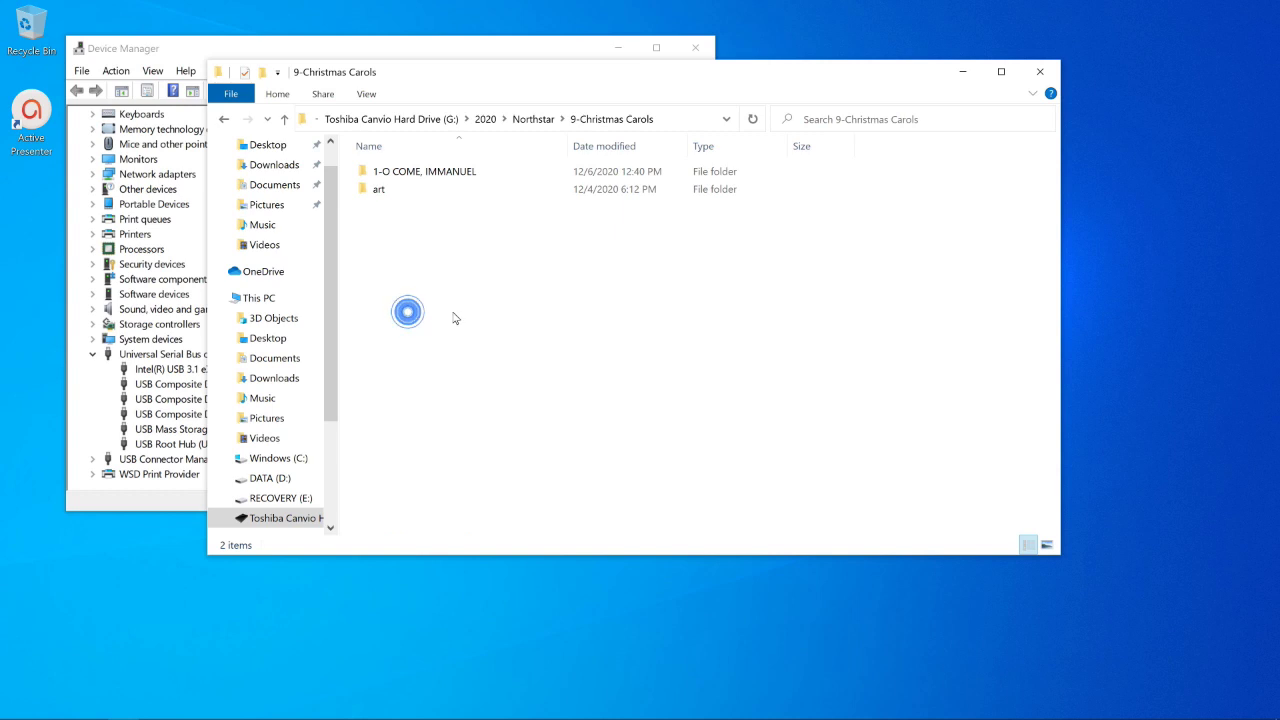
pyautogui.doubleClick(423, 172)
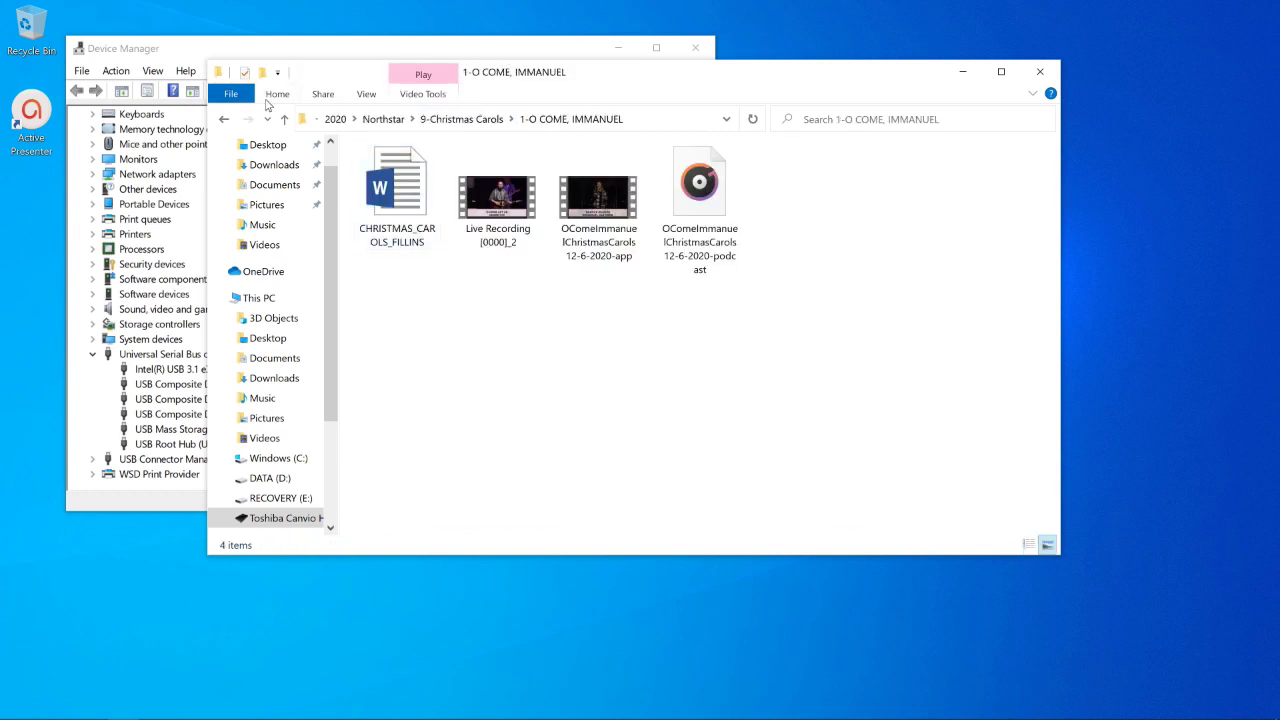
# Step: Go back up to This PC in File Explorer and switch to Device Manager
pyautogui.click(335, 119)
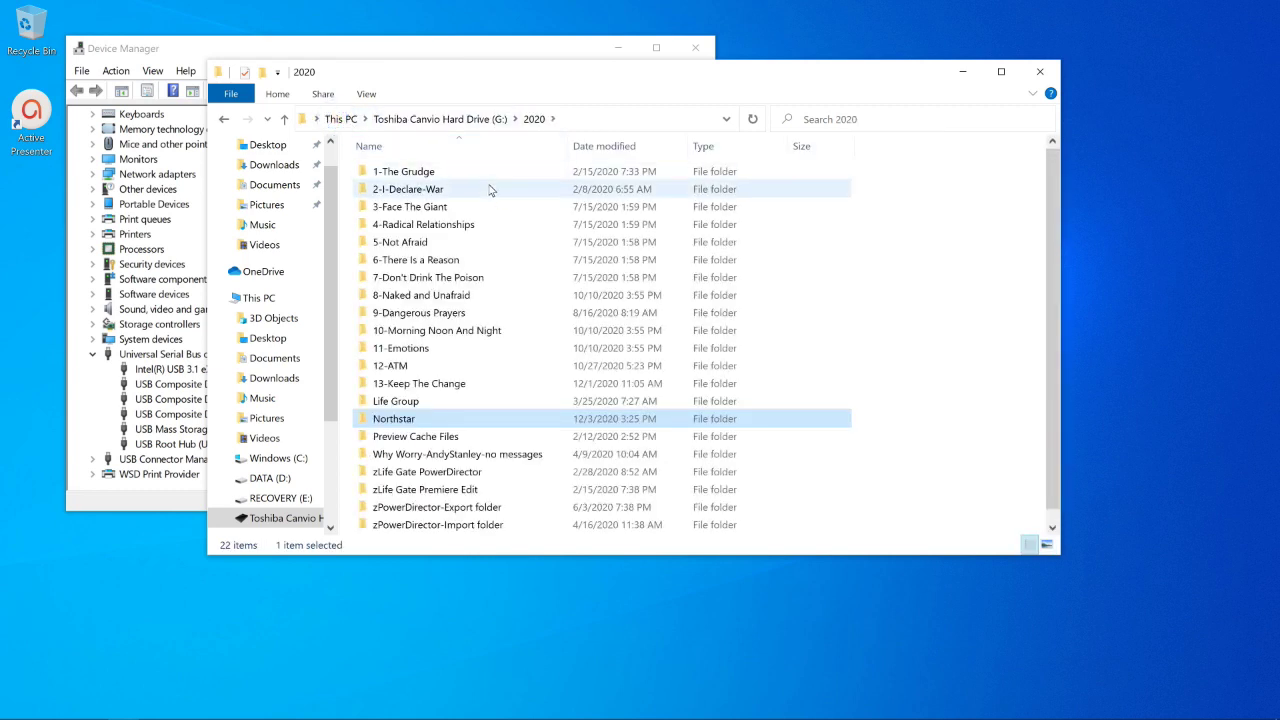
pyautogui.click(339, 121)
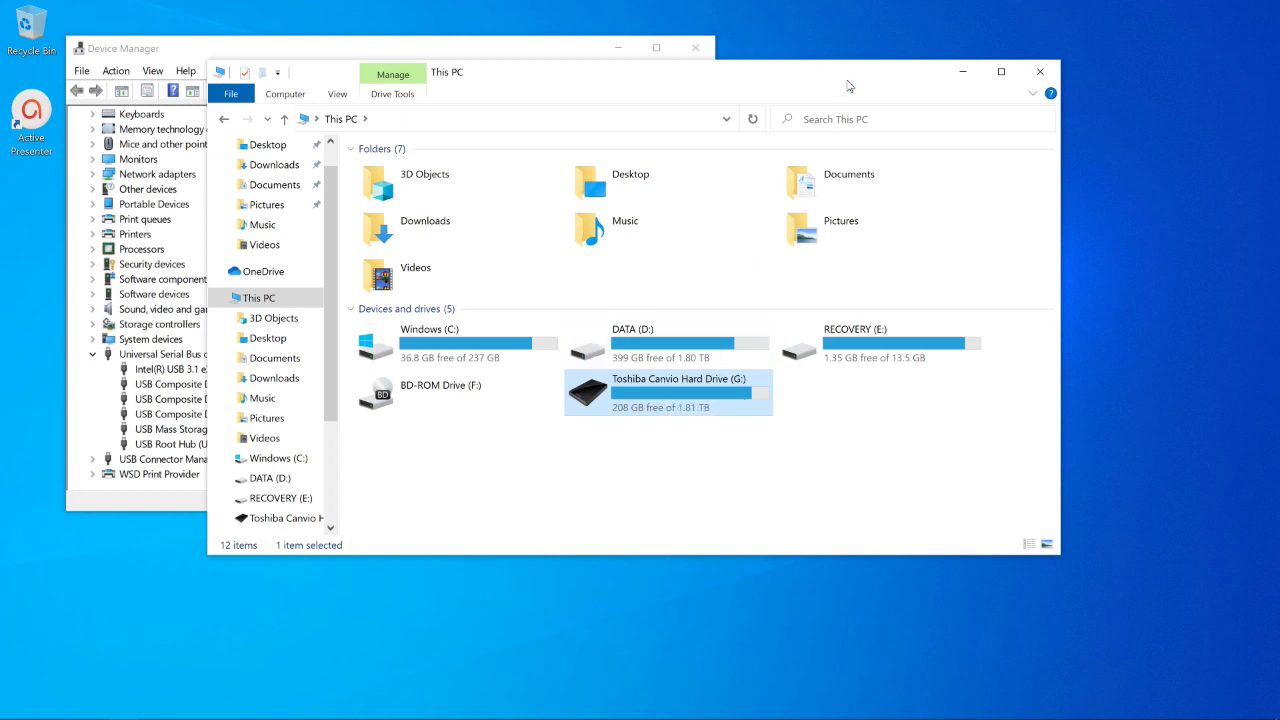
pyautogui.click(565, 52)
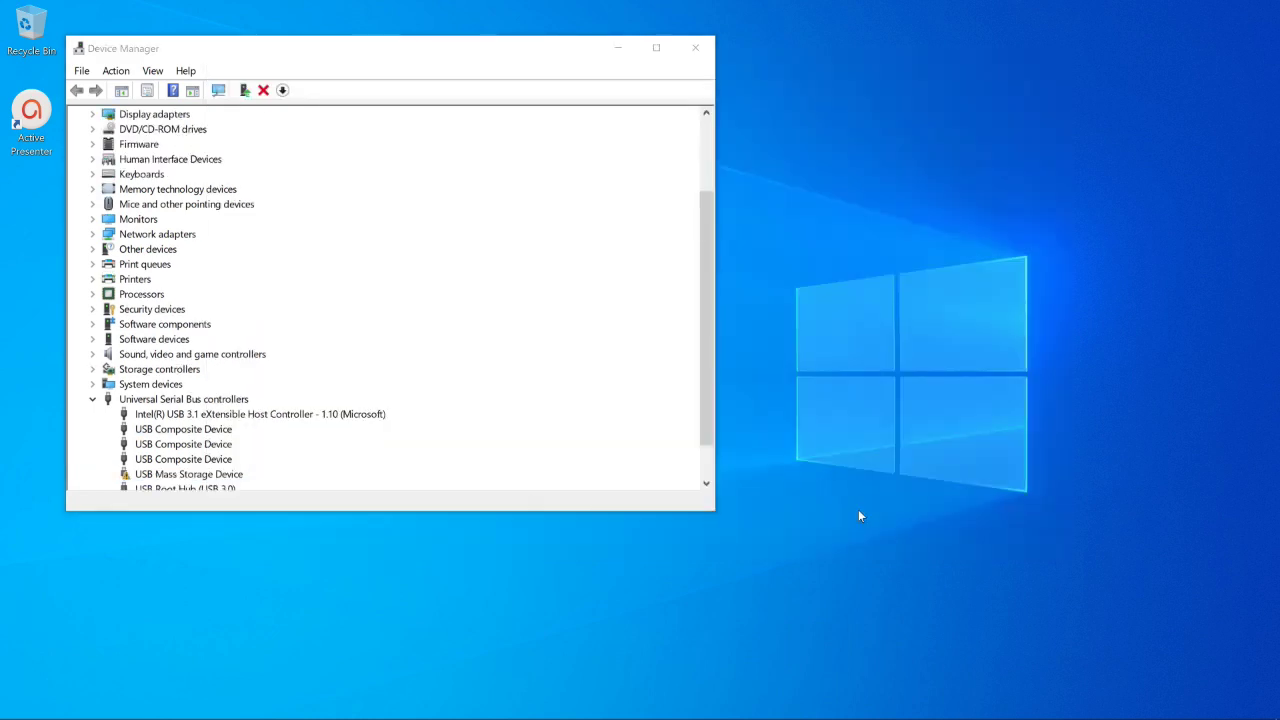